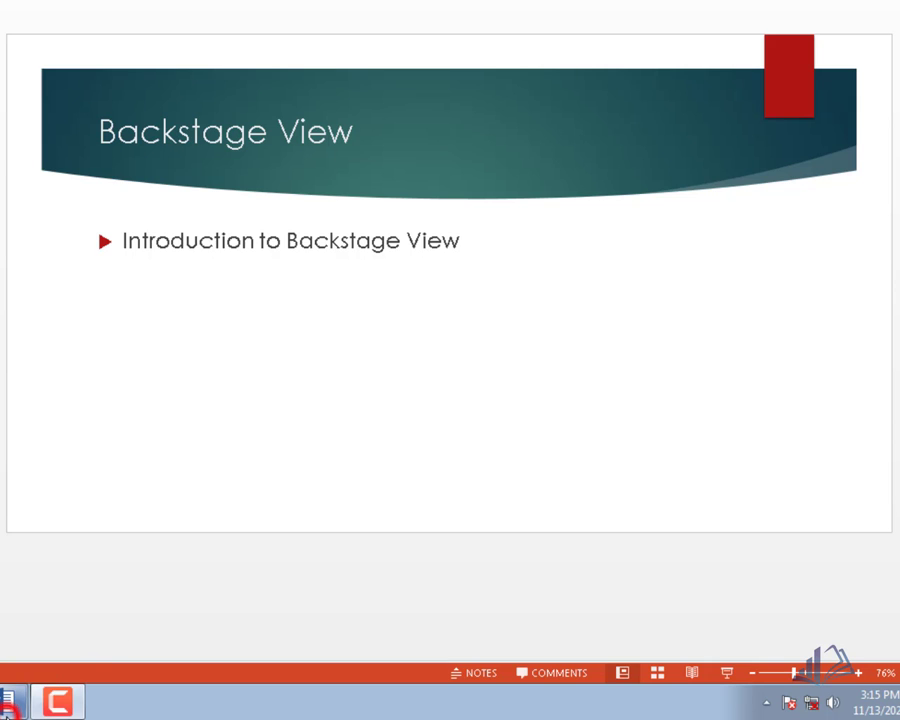
Switch from the PowerPoint Backstage View slide to the Word document via the taskbar.
left_click(36, 703)
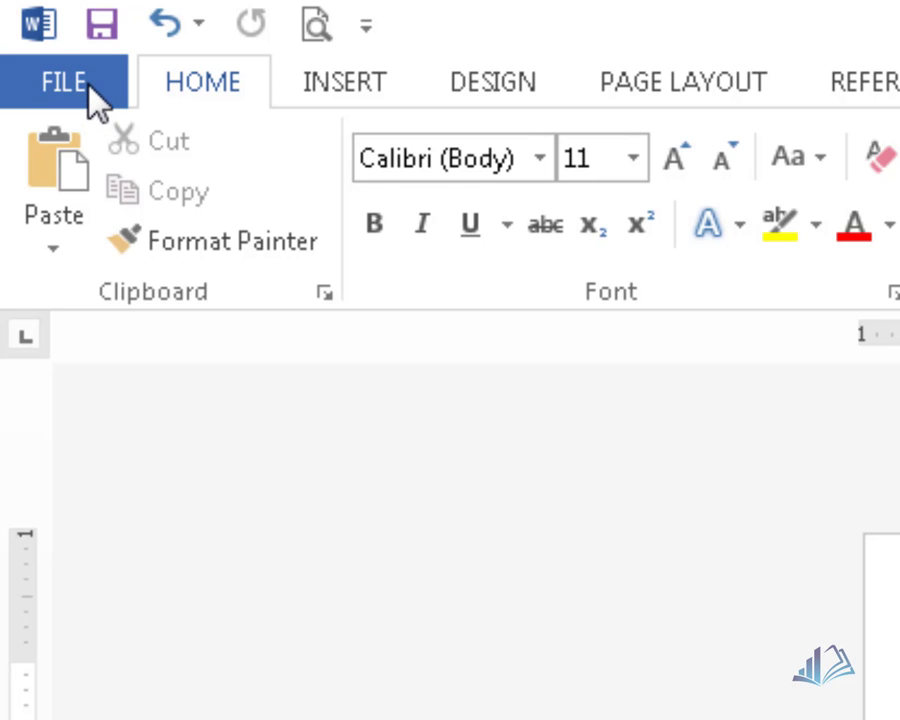
Open Backstage view and display the New page with Blank document and other templates.
left_click(88, 84)
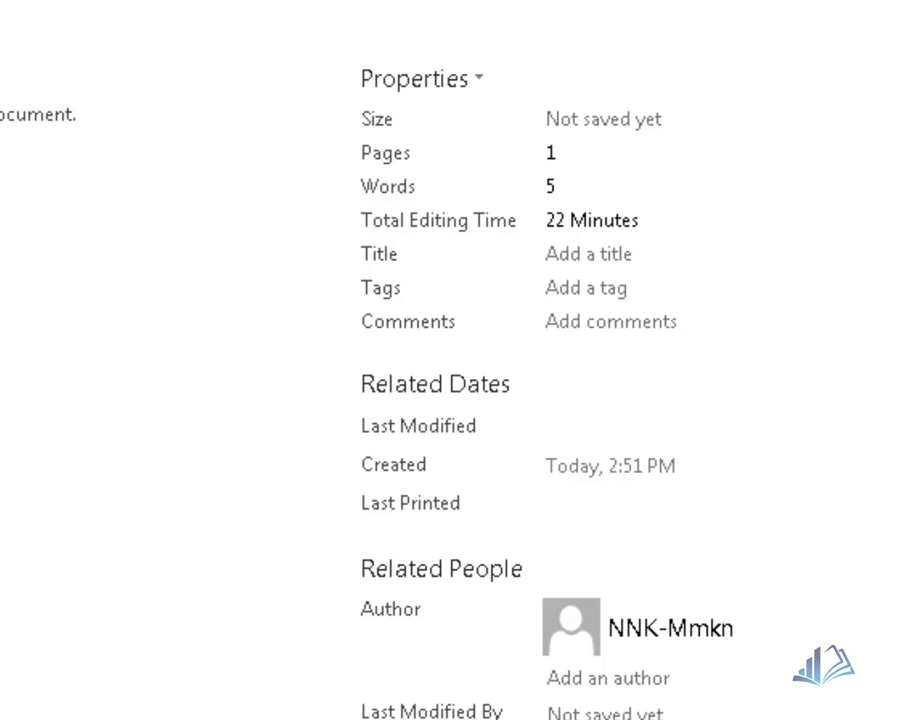
left_click(183, 205)
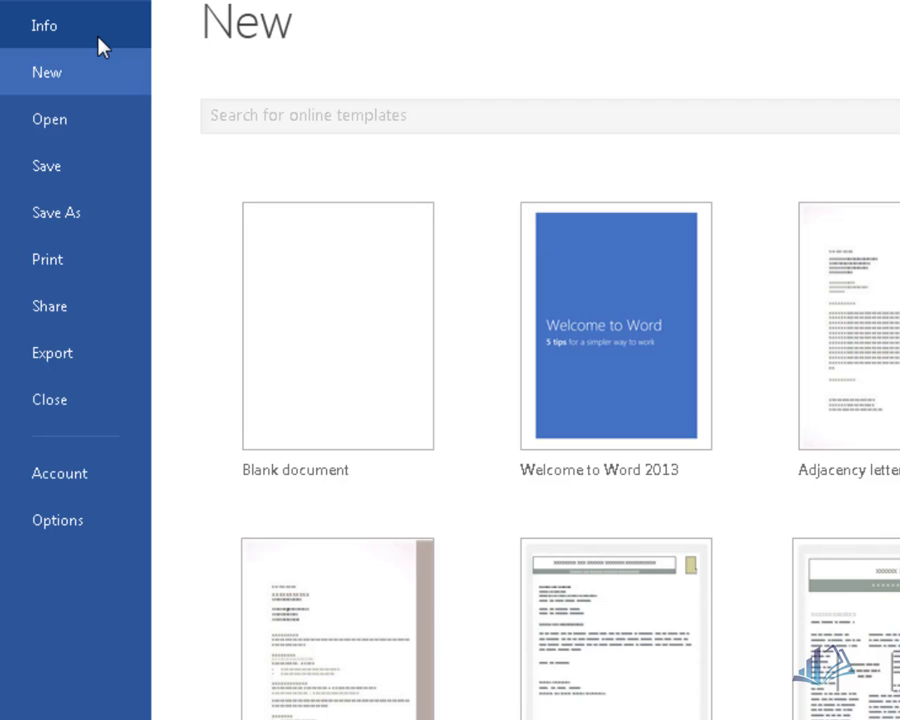
Show Open > Computer's recent folders, browse to 'my first file', then cancel the dialog.
left_click(95, 128)
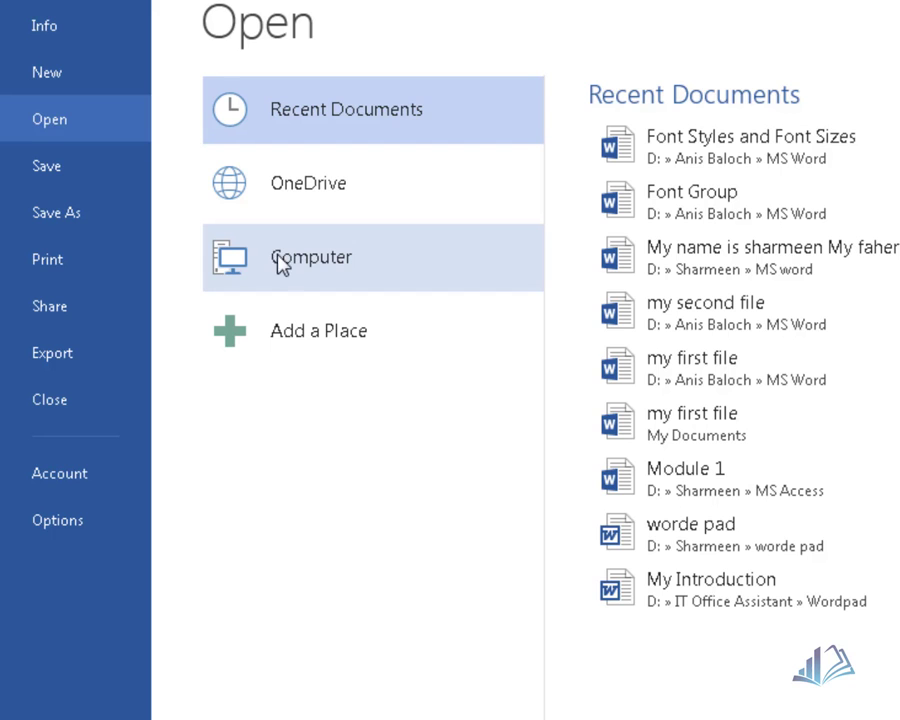
left_click(322, 258)
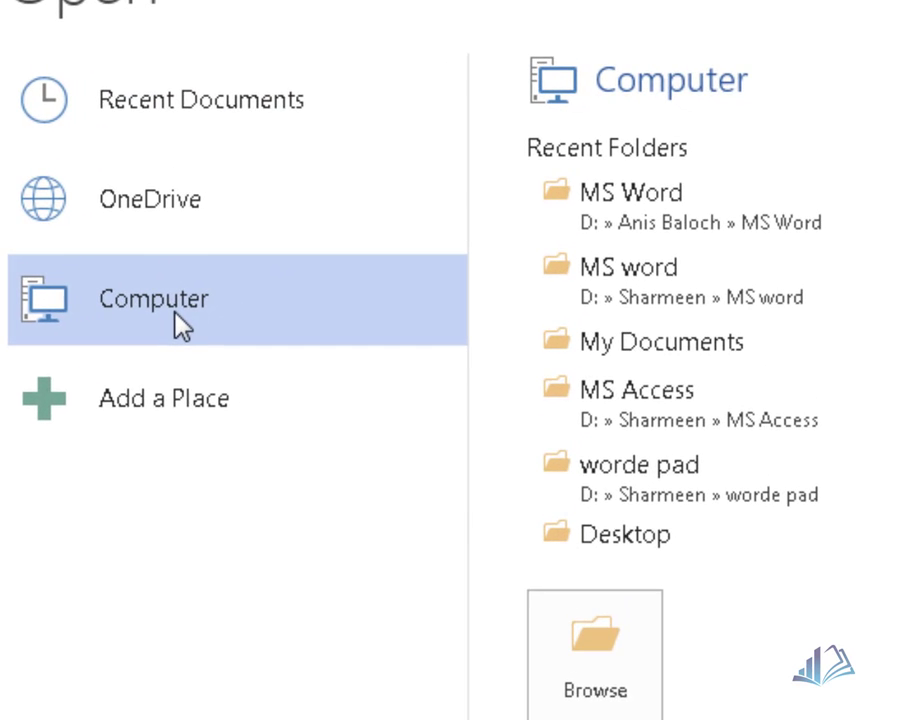
left_click(596, 692)
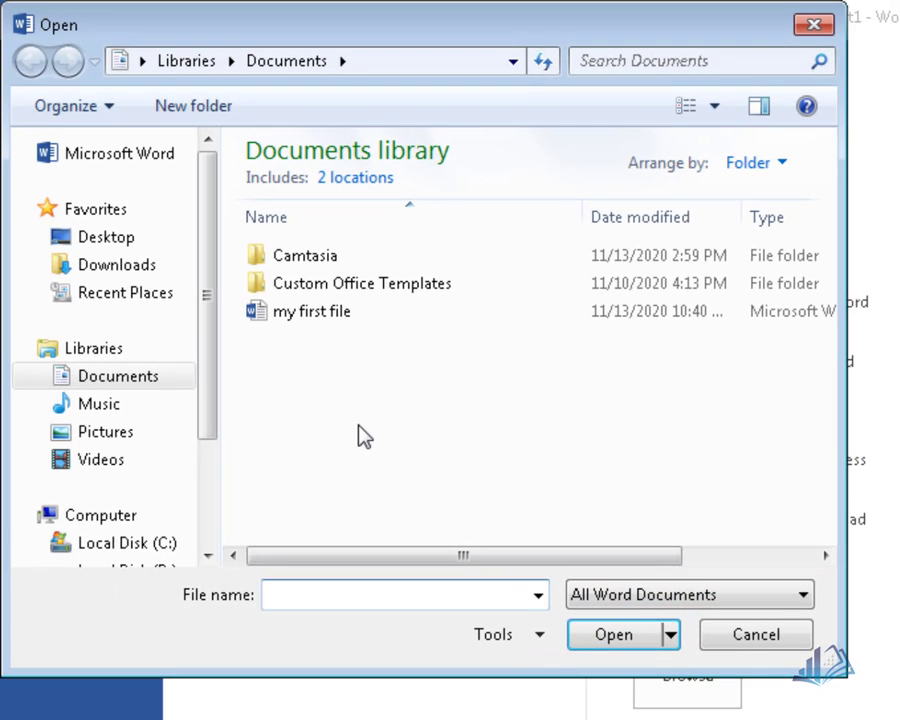
left_click_drag(209, 374, 211, 504)
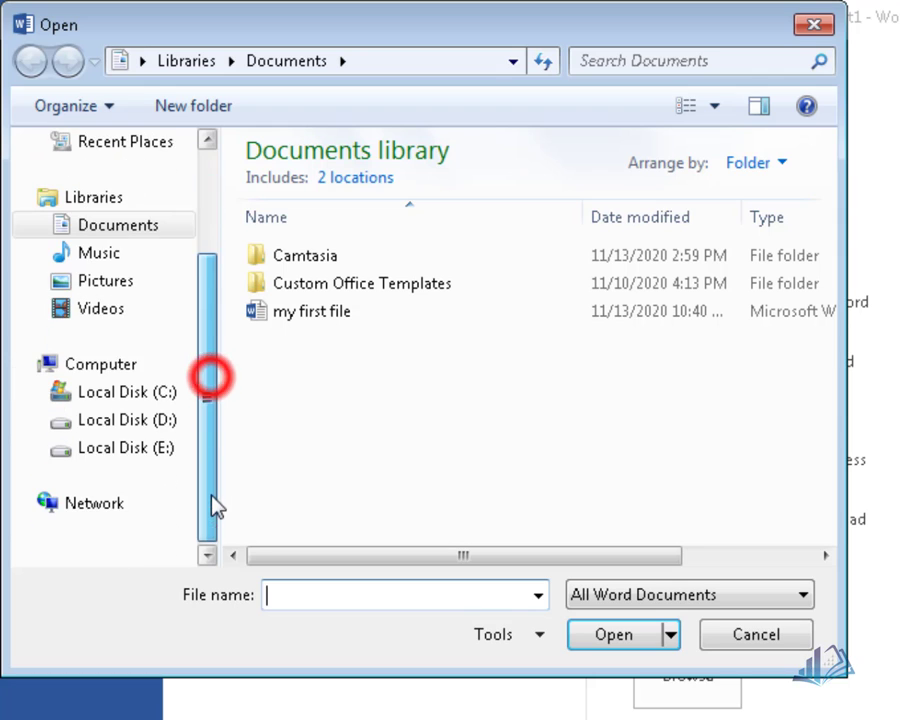
left_click(315, 316)
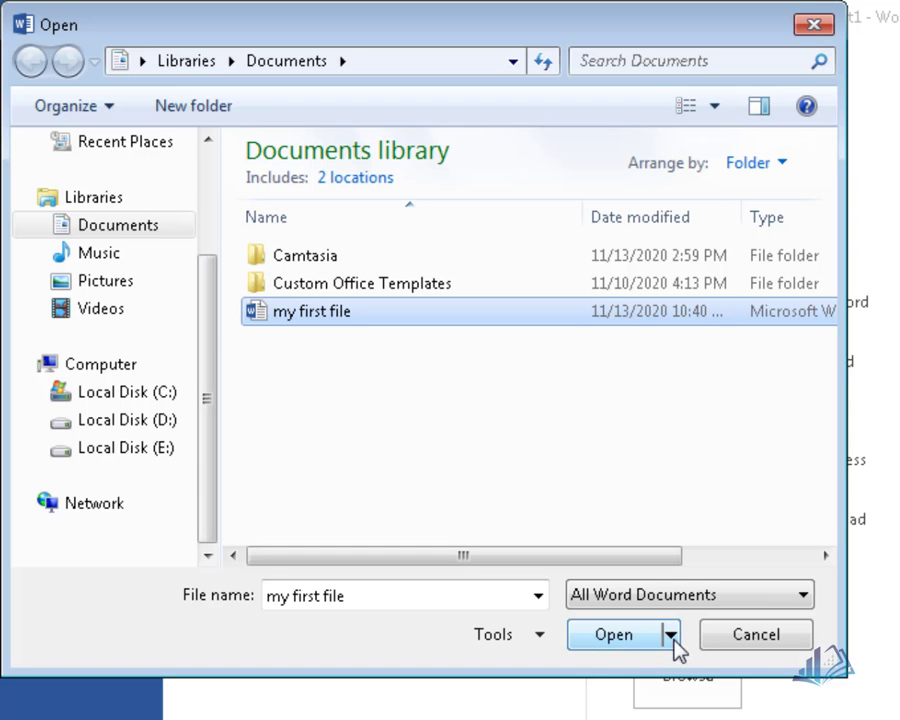
left_click(751, 640)
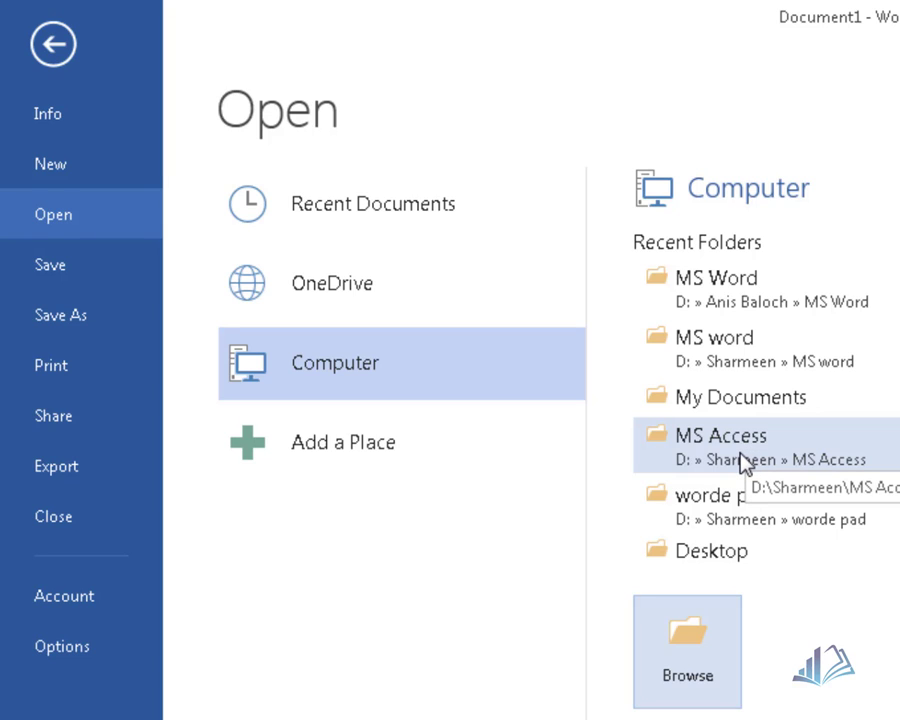
Open the Save As dialog on the recent MS Word folder.
left_click(95, 263)
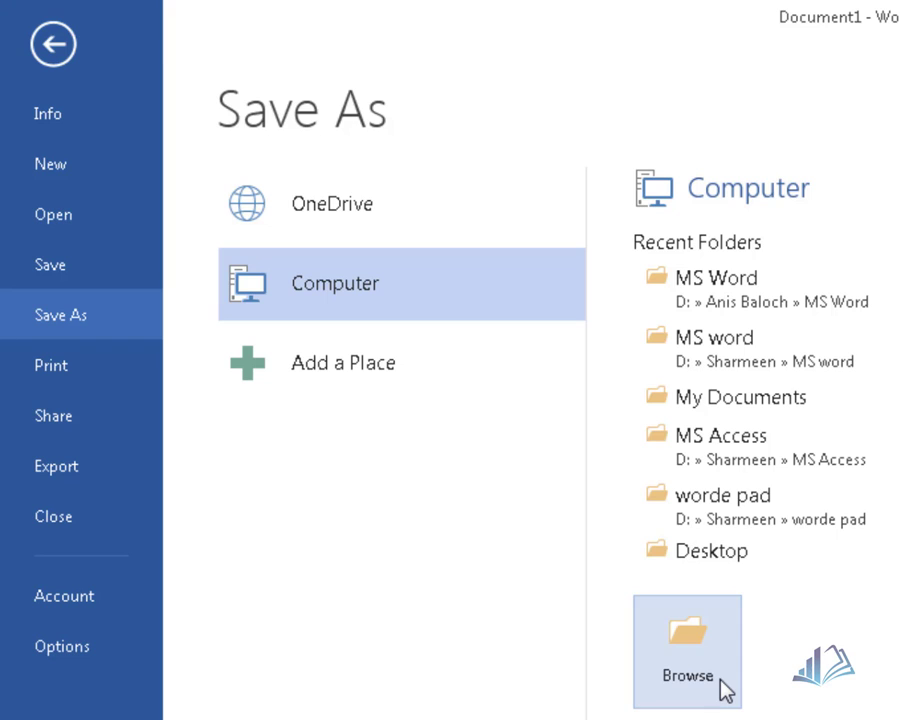
left_click(41, 47)
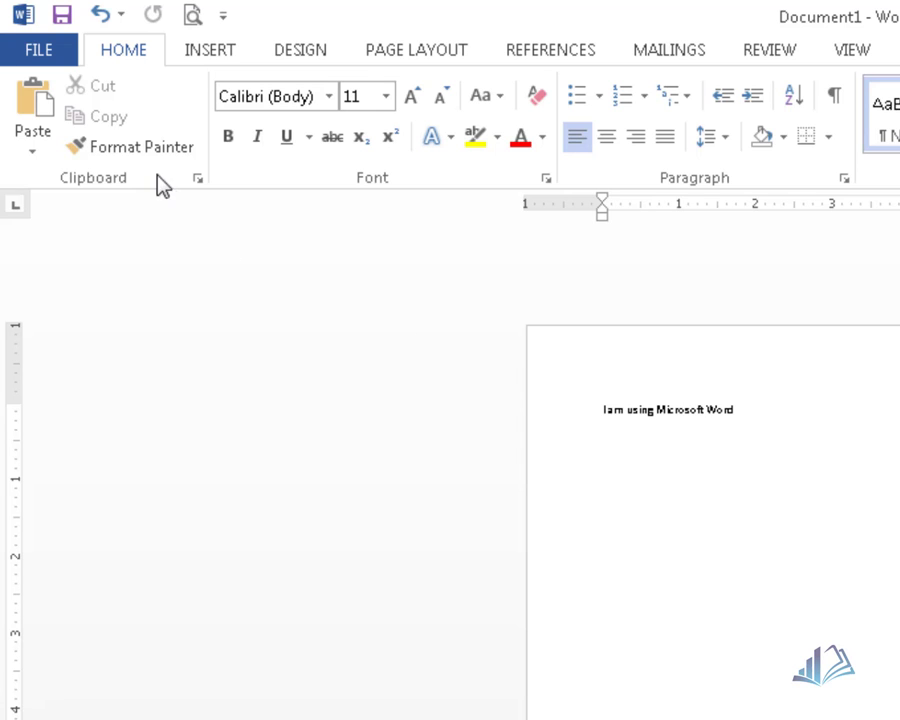
left_click(30, 52)
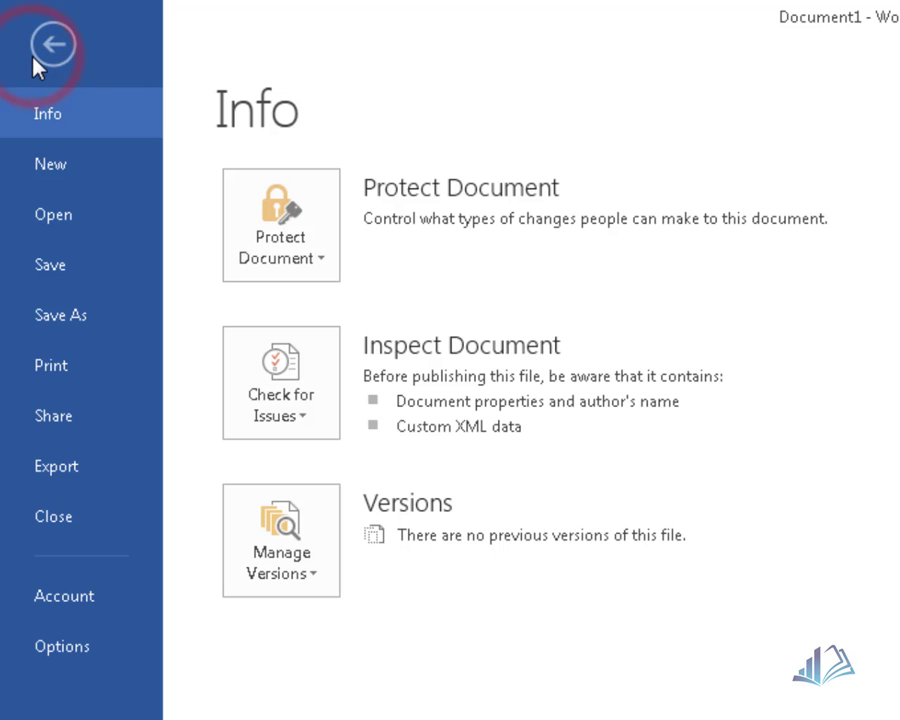
left_click(56, 265)
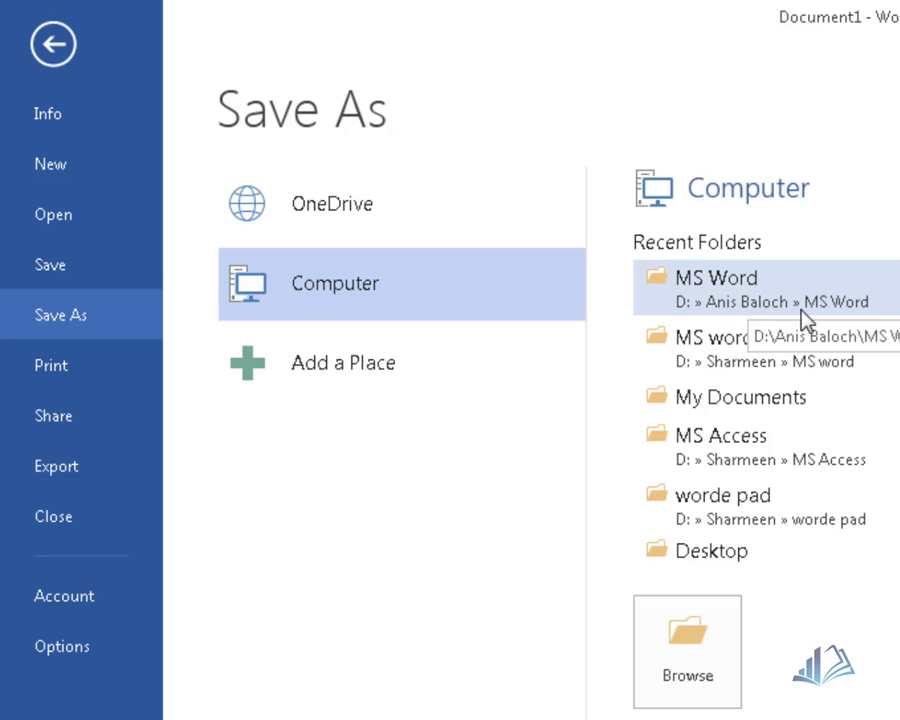
left_click(743, 283)
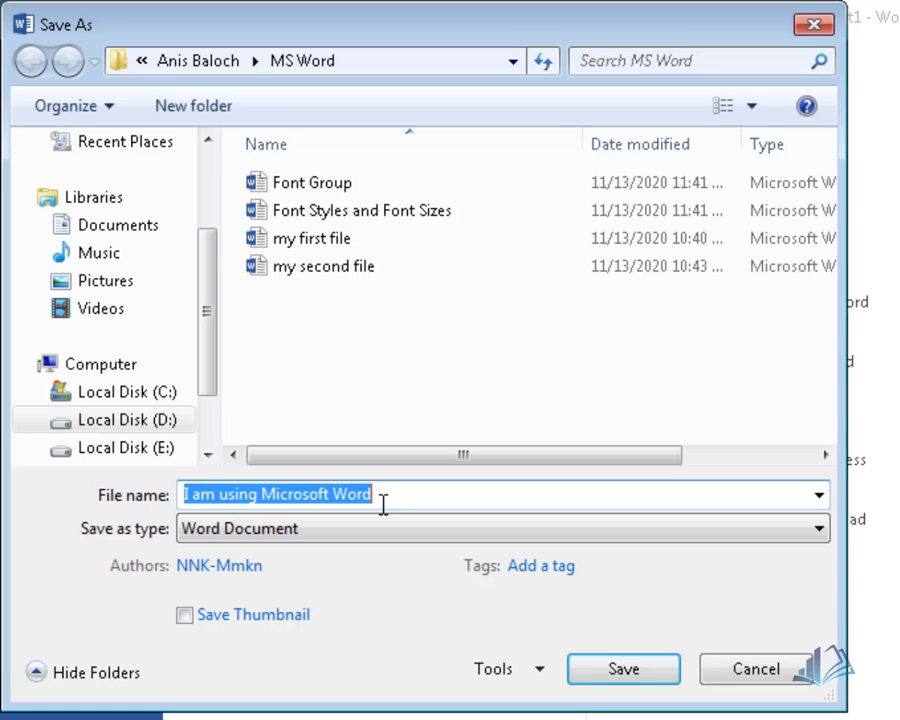
Enter the file name 'Introduction', correcting the typo, and save it.
type("Introdc")
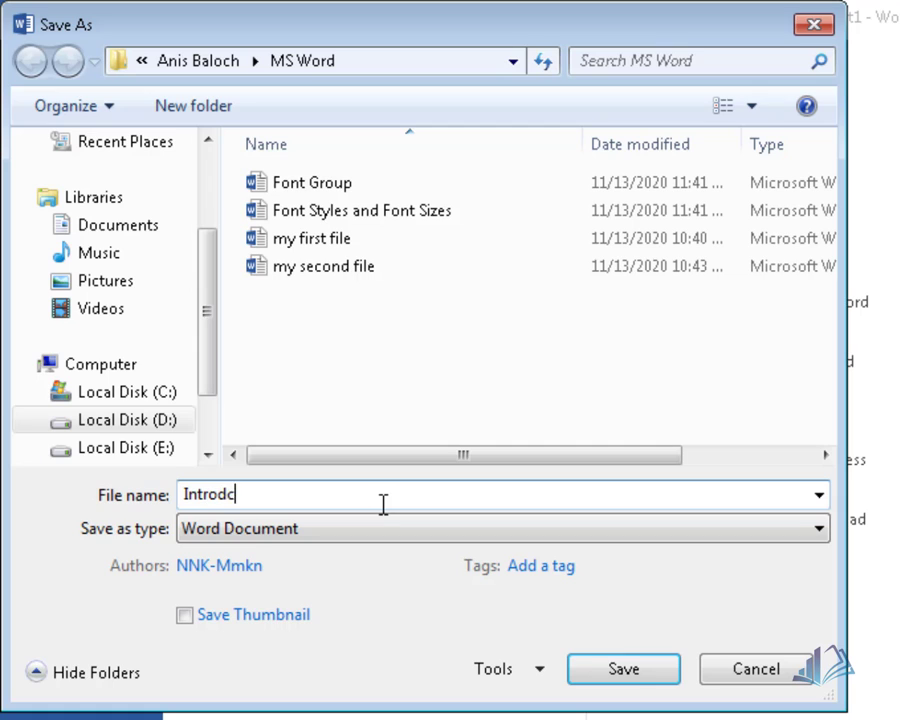
type("u")
key("BackSpace")
key("BackSpace")
type("uction")
left_click(628, 686)
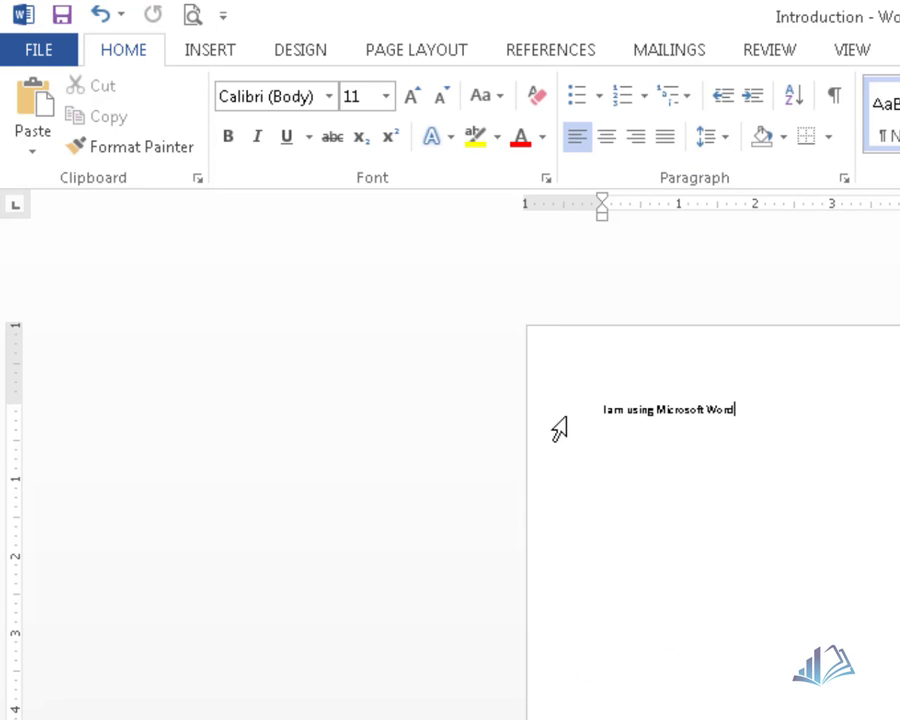
Look through the Print and Share pages in Backstage, ending on the Export page.
left_click(40, 48)
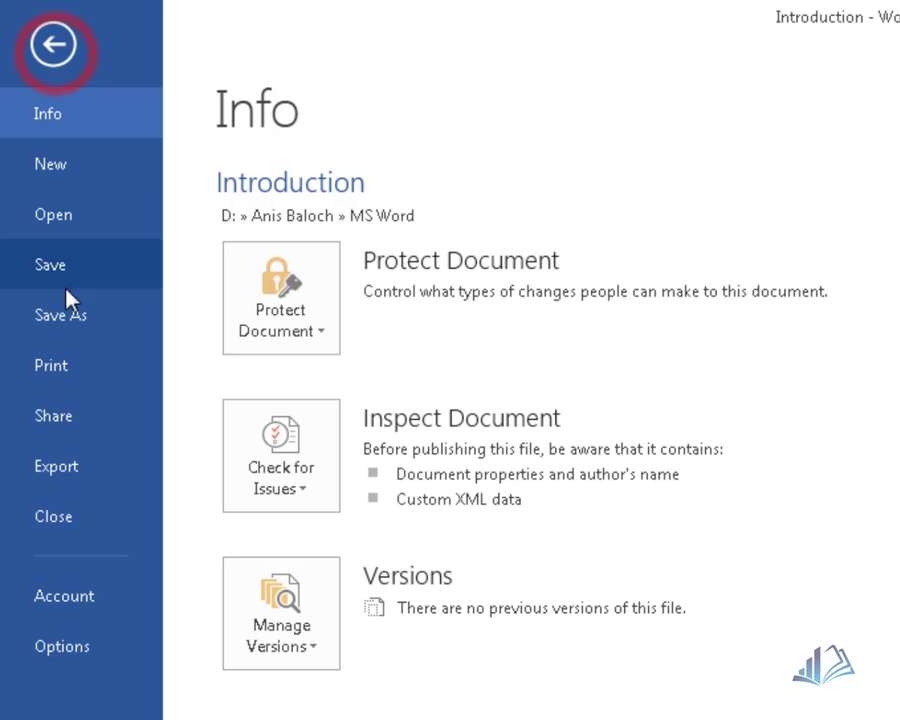
left_click(67, 369)
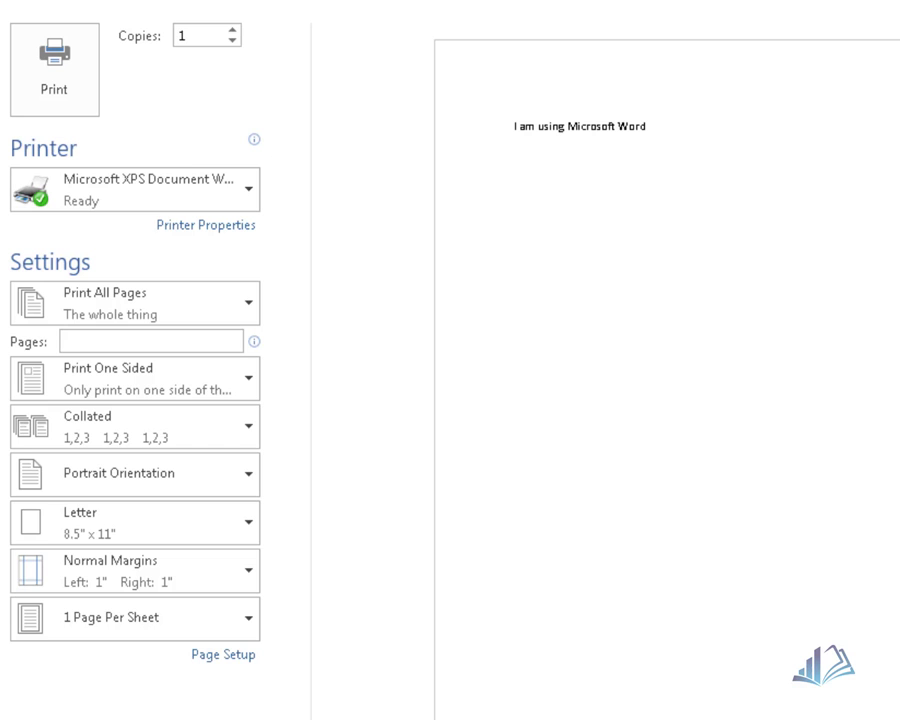
left_click(60, 244)
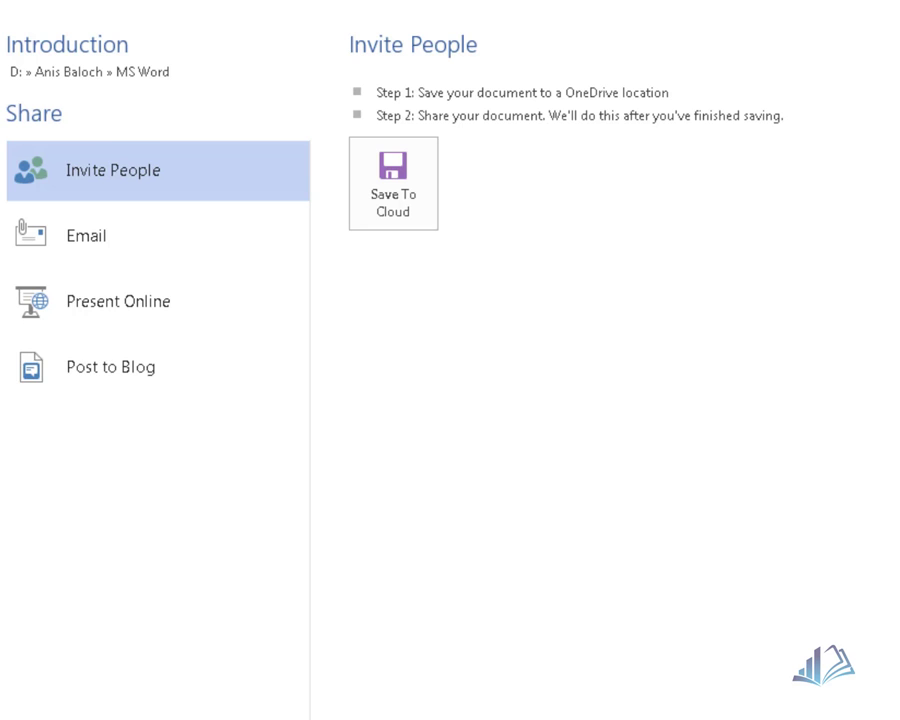
left_click(110, 298)
left_click(104, 246)
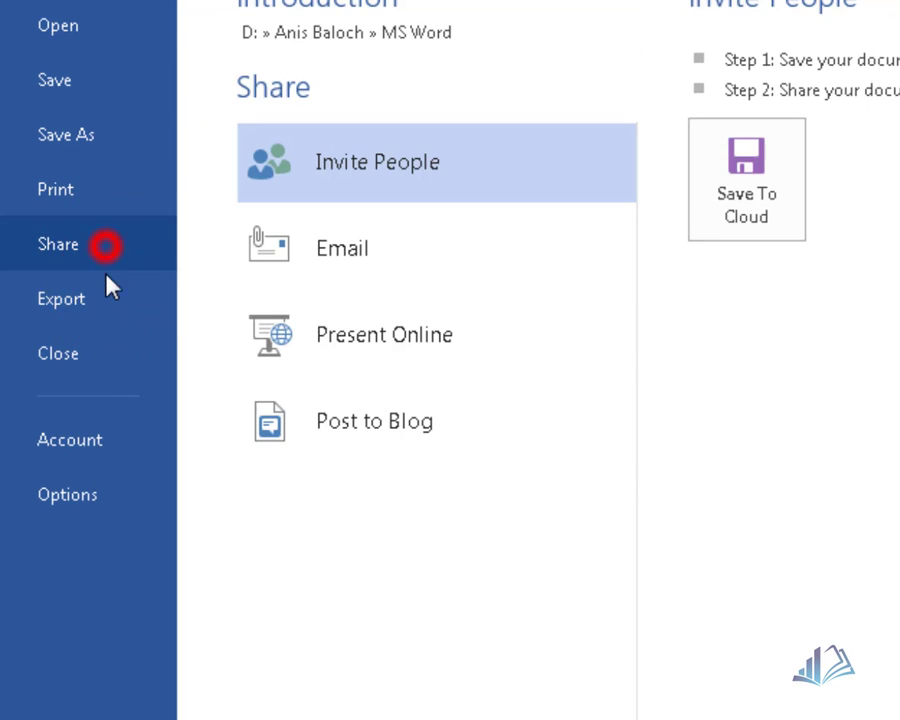
left_click(108, 296)
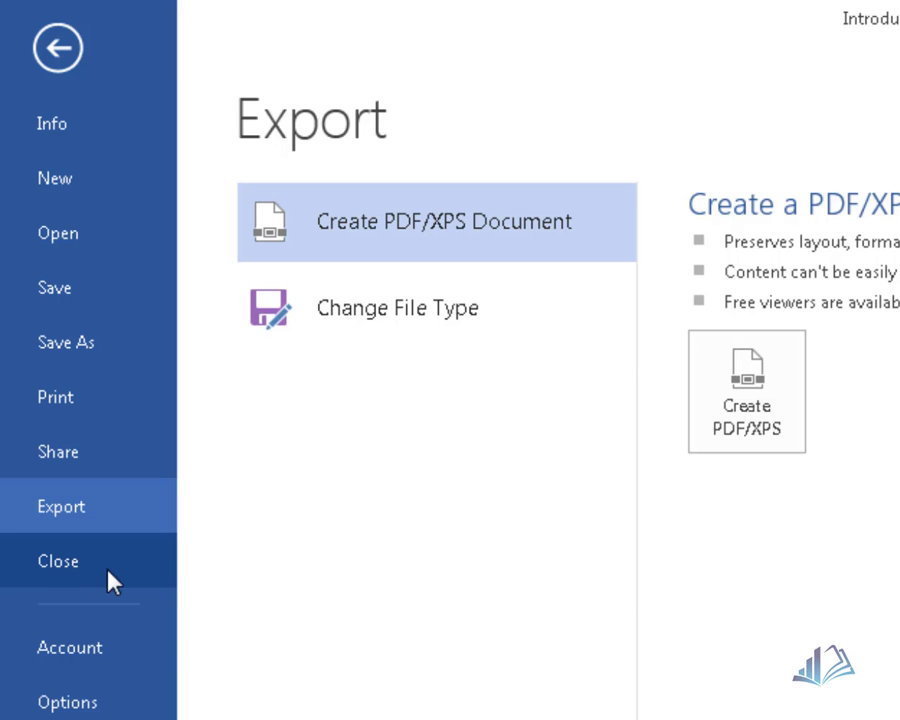
Close the Introduction document from the Backstage sidebar, leaving Word empty.
left_click(62, 578)
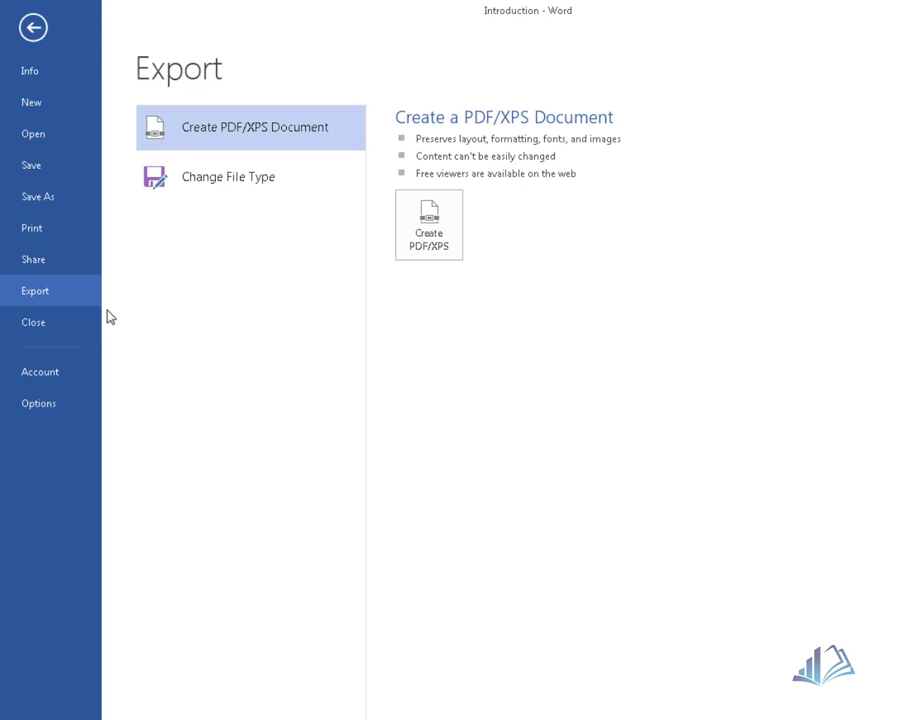
left_click(34, 324)
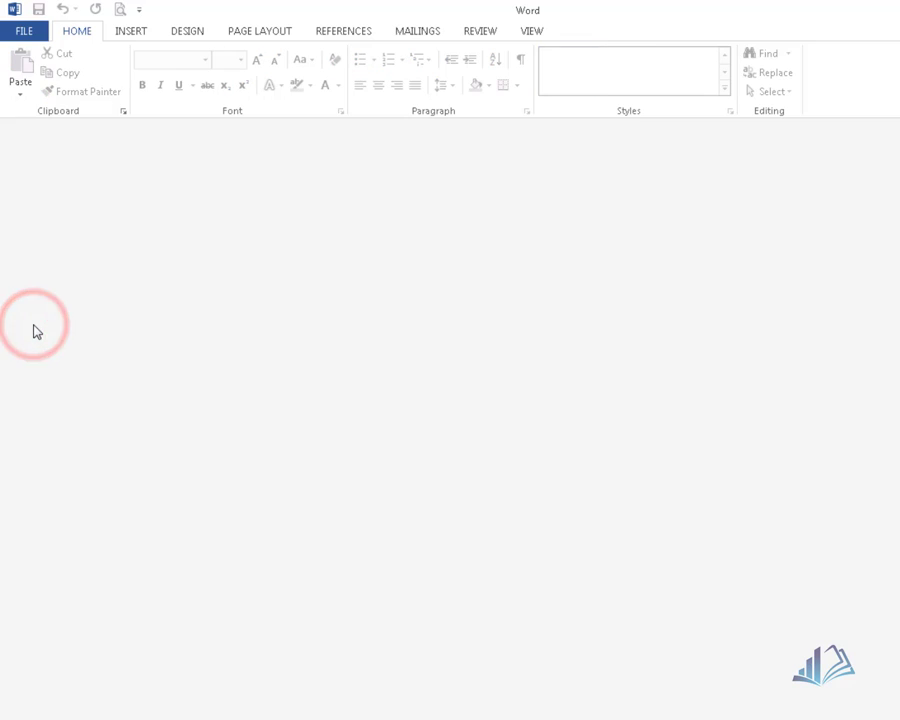